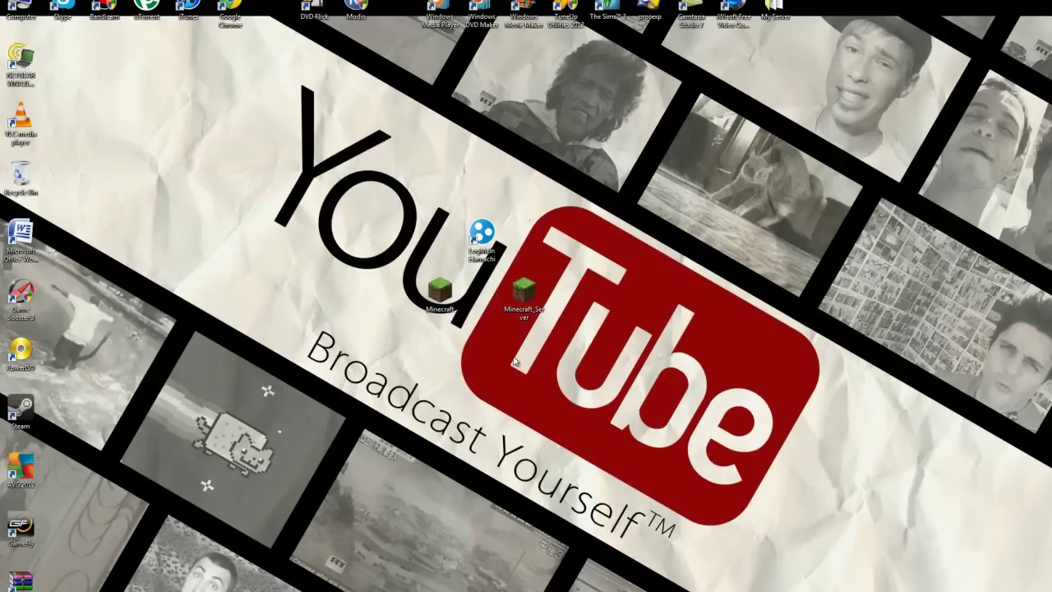
- Create a new desktop folder named Ruffleckaes
{"action": "left_click_drag", "start_coordinate": [482, 387], "coordinate": [558, 311]}
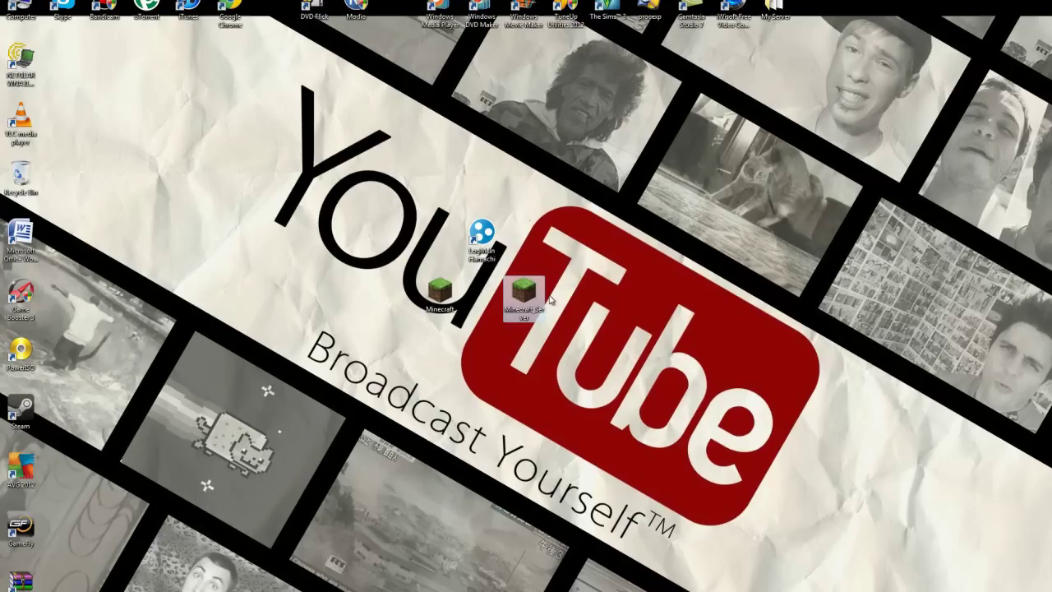
{"action": "left_click", "coordinate": [588, 251]}
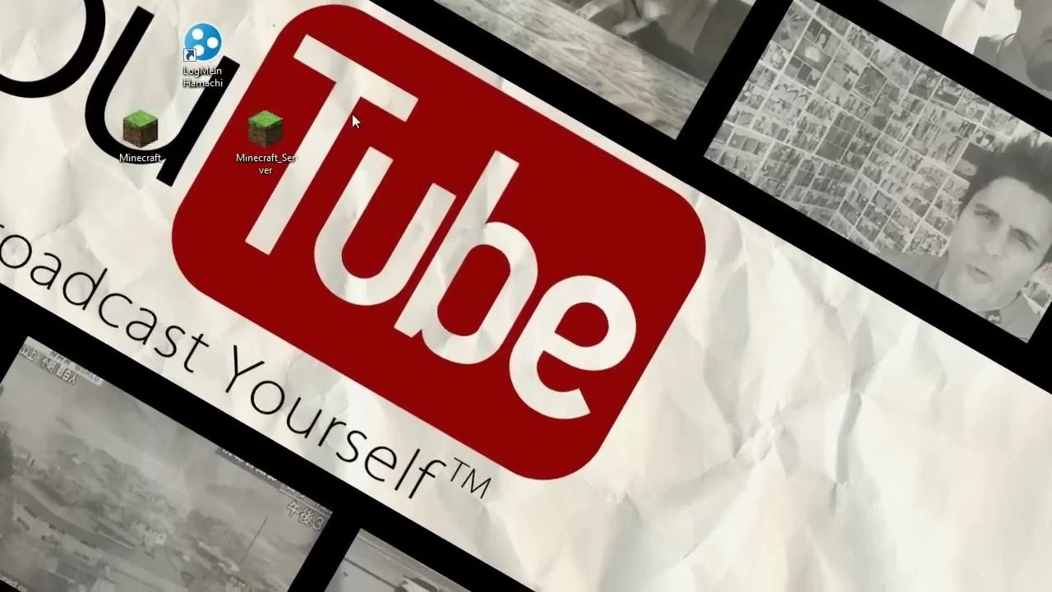
{"action": "right_click", "coordinate": [581, 280]}
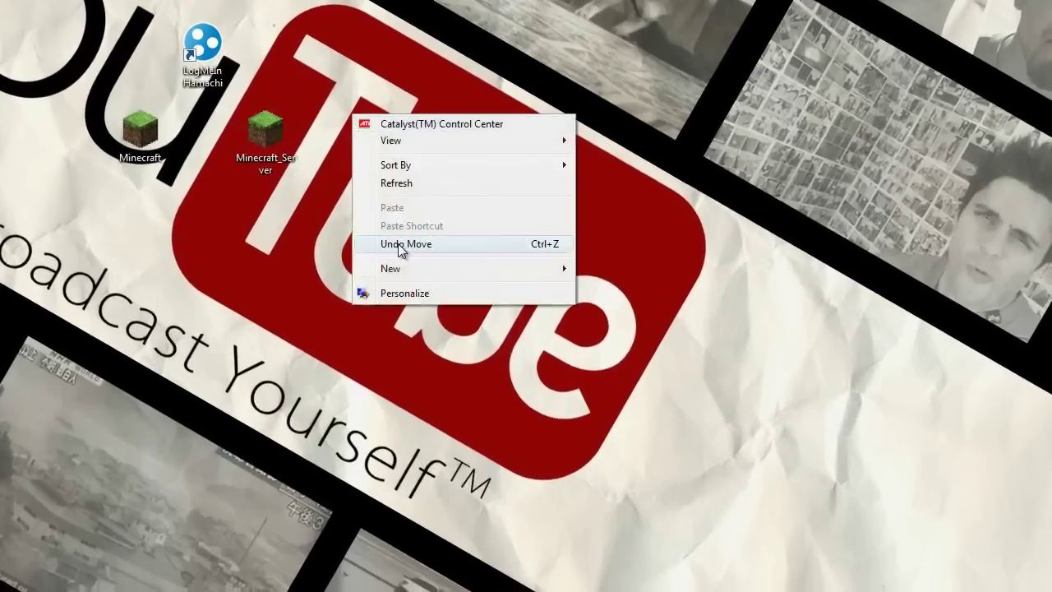
{"action": "mouse_move", "coordinate": [404, 268]}
{"action": "left_click", "coordinate": [583, 269]}
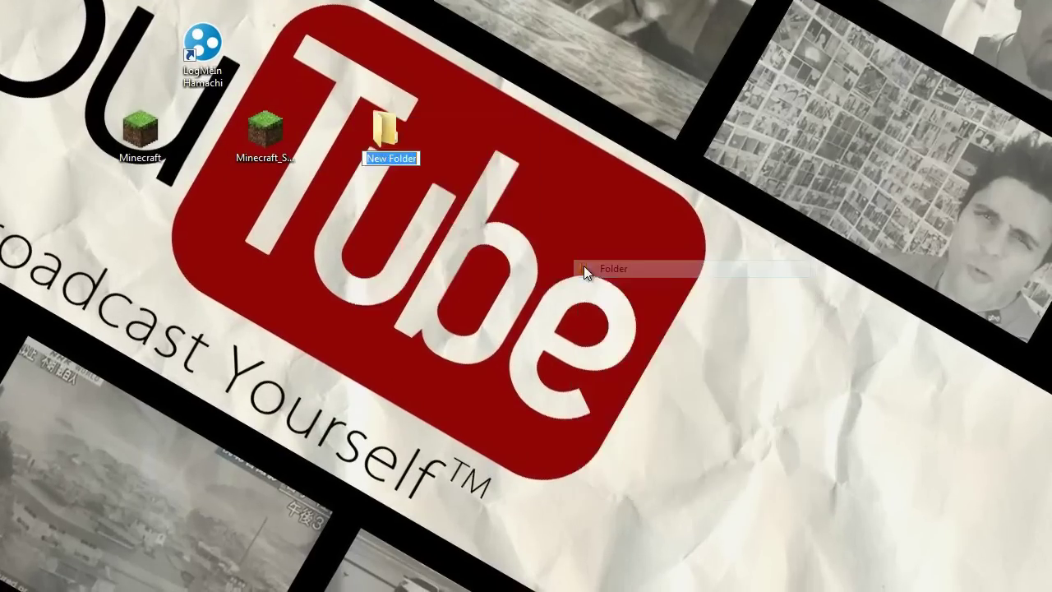
{"action": "type", "text": "Ruffleckaes"}
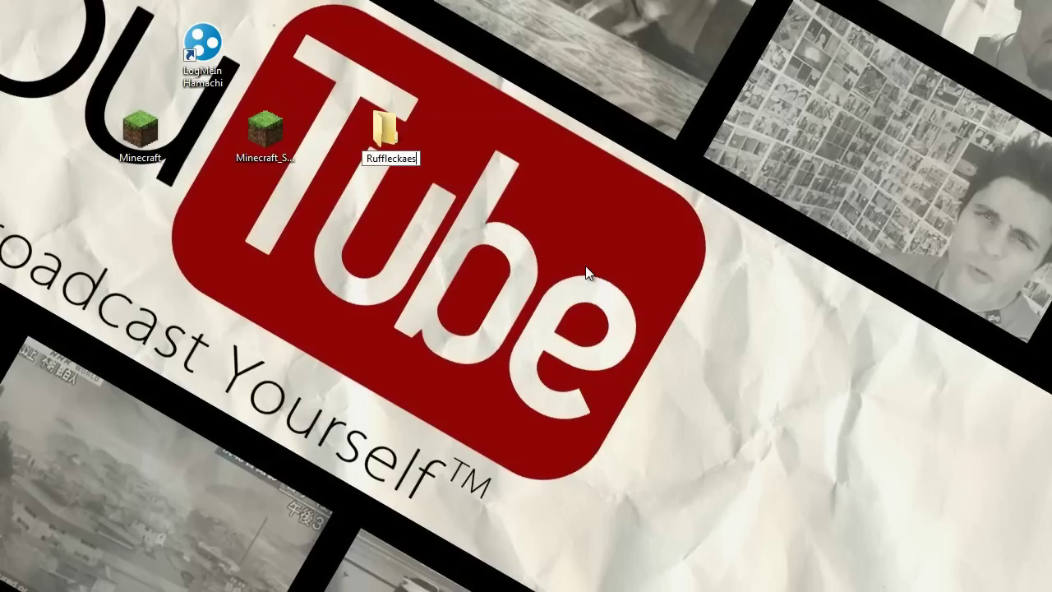
{"action": "key", "text": "Return"}
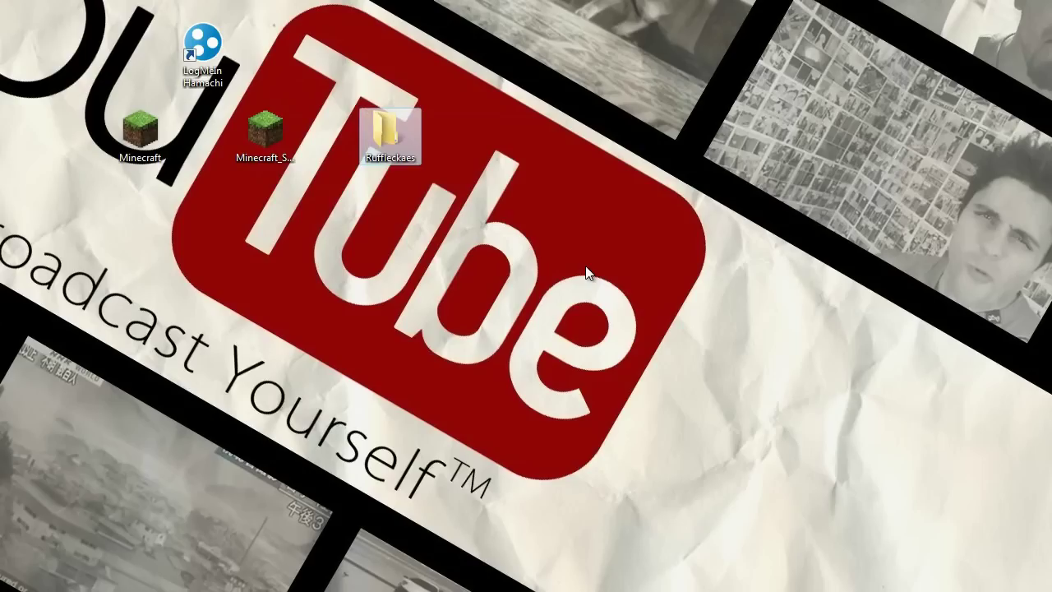
- Move Minecraft_Server into the Ruffleckaes folder and open that folder
{"action": "right_click", "coordinate": [403, 139]}
{"action": "left_click", "coordinate": [418, 97]}
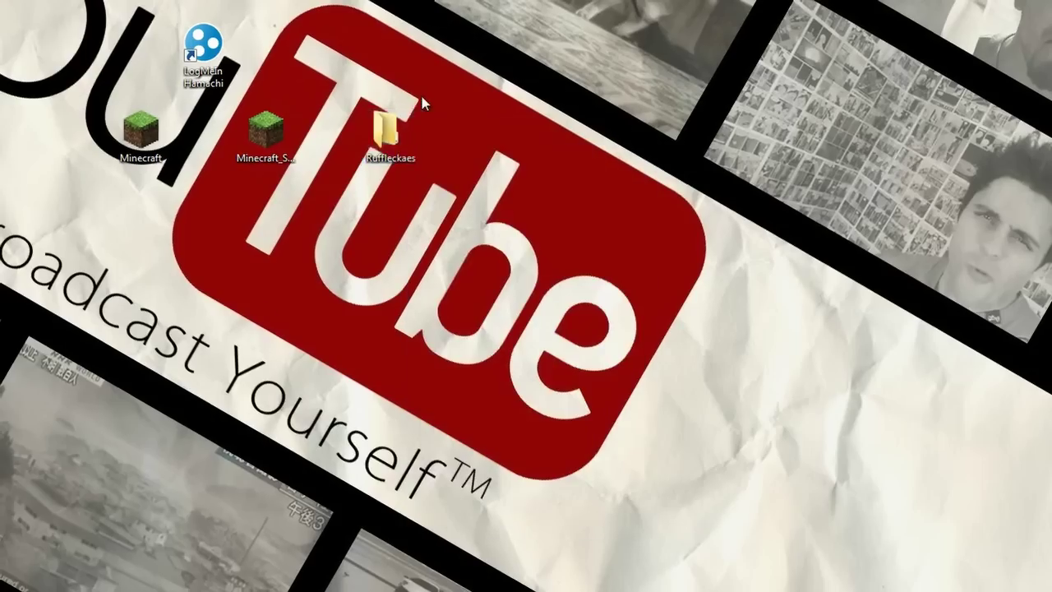
{"action": "left_click_drag", "start_coordinate": [265, 130], "coordinate": [382, 183]}
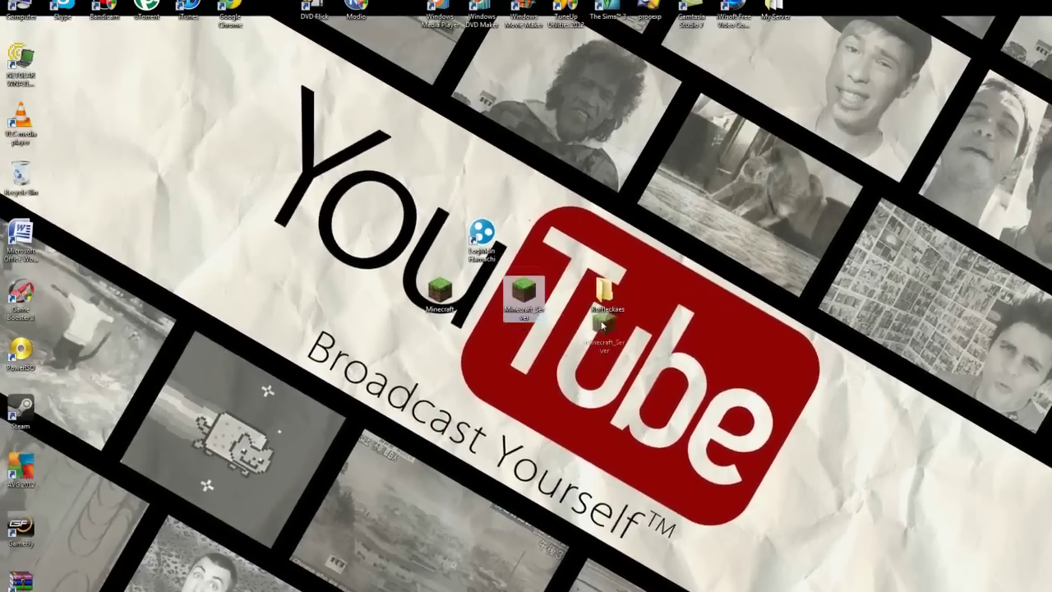
{"action": "left_click_drag", "start_coordinate": [602, 327], "coordinate": [604, 303]}
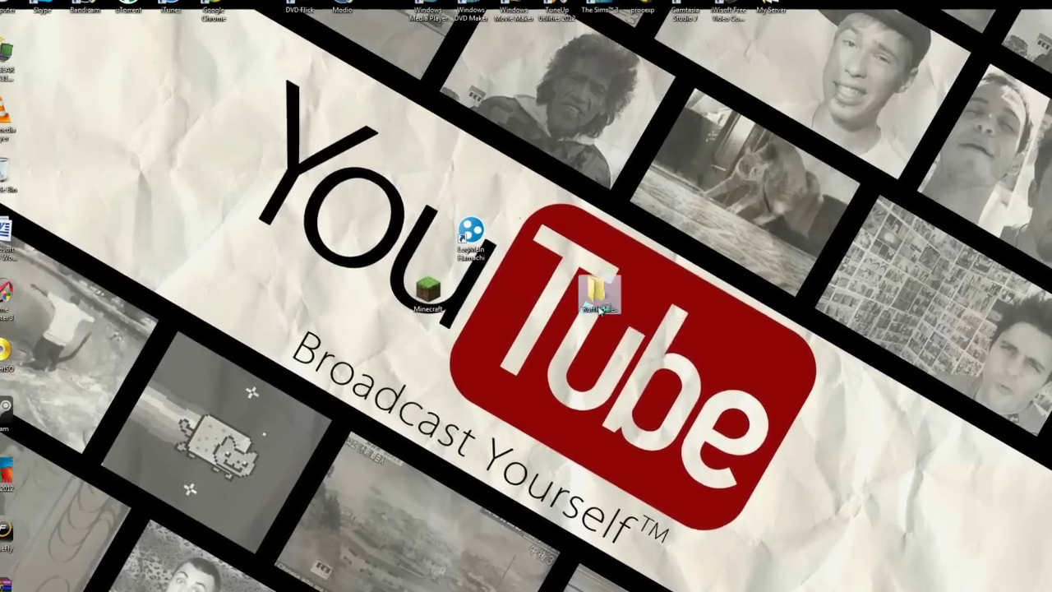
{"action": "double_click", "coordinate": [599, 296]}
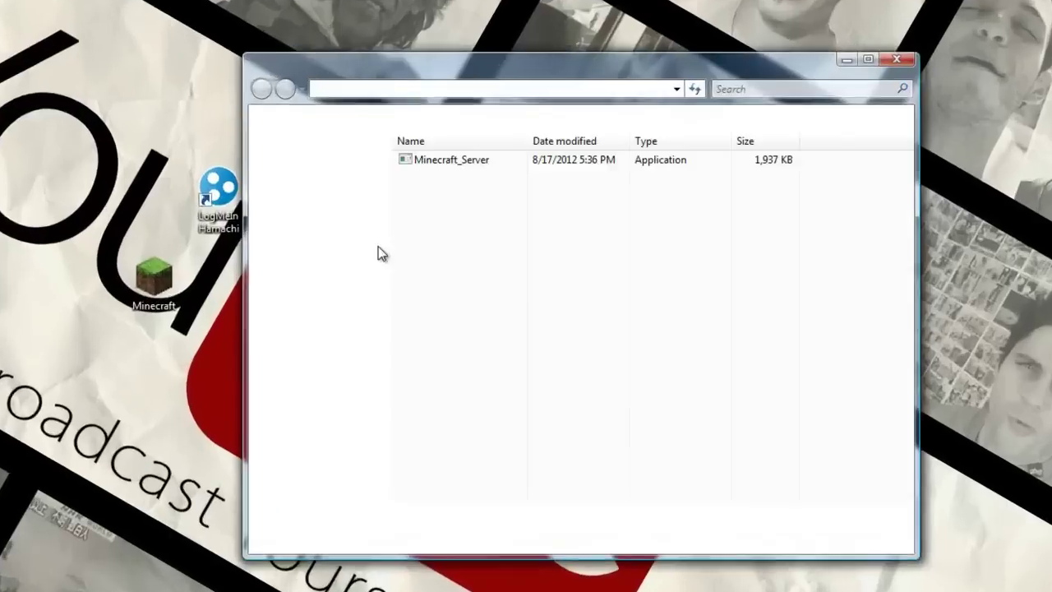
- Run Minecraft_Server past the security warning, let it load, then shut it down with the stop command
{"action": "double_click", "coordinate": [428, 156]}
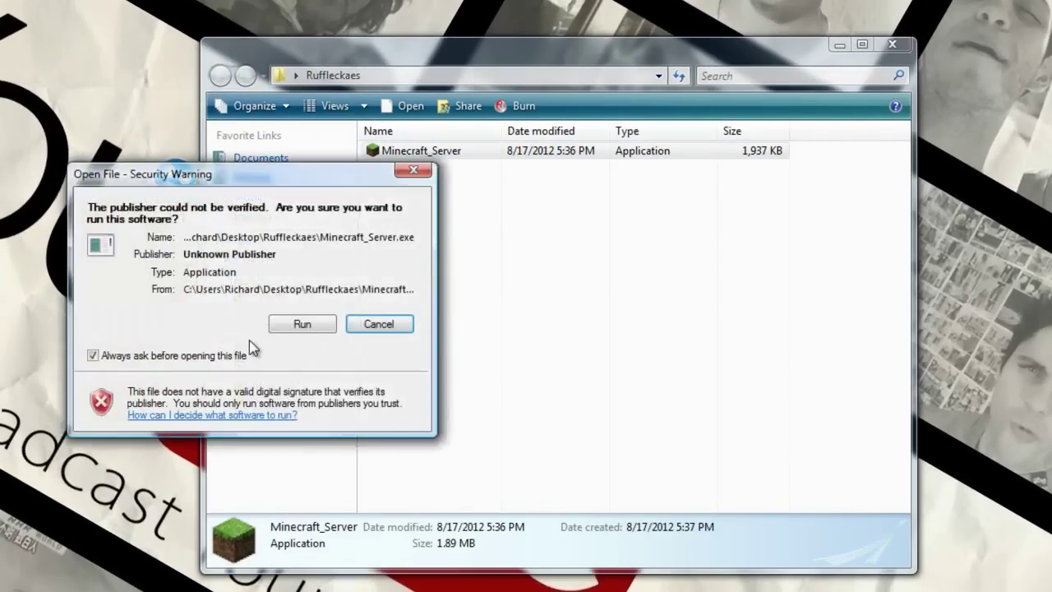
{"action": "left_click", "coordinate": [296, 329]}
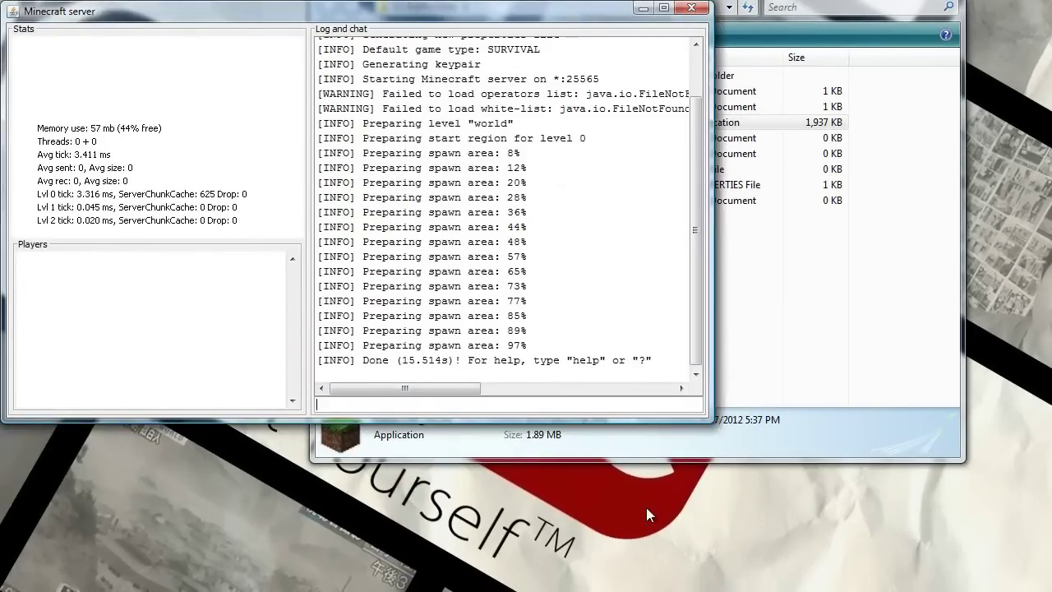
{"action": "left_click", "coordinate": [433, 406]}
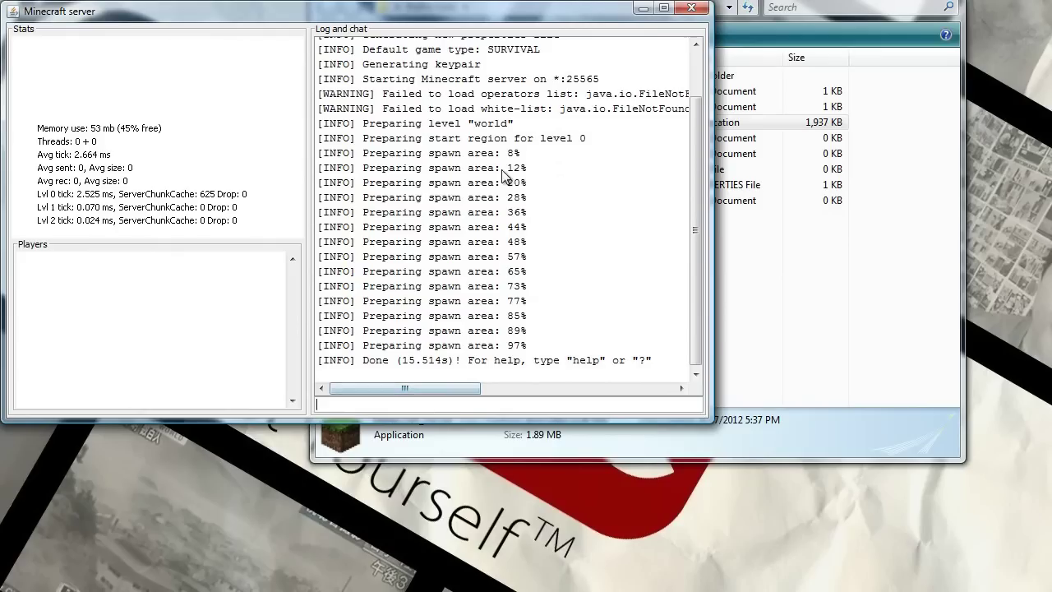
{"action": "type", "text": "s"}
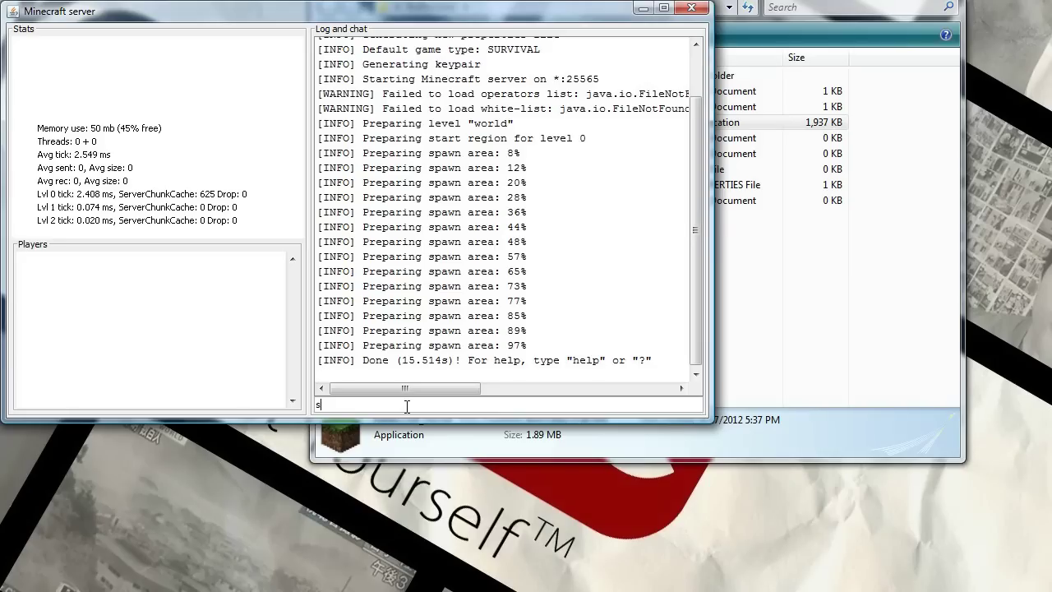
{"action": "type", "text": "top"}
{"action": "key", "text": "Return"}
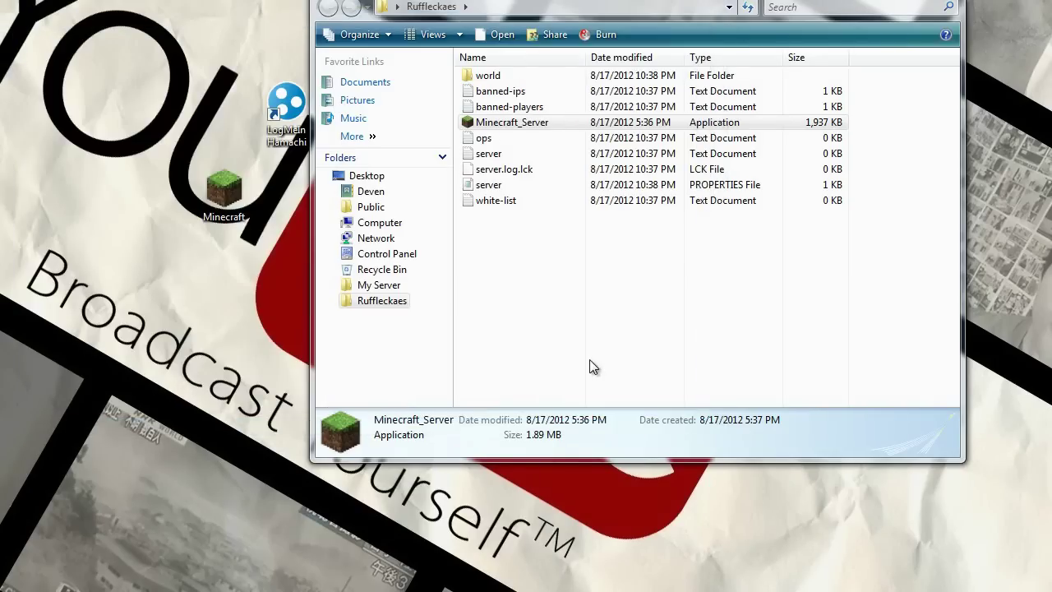
- Launch LogMeIn Hamachi beside the Ruffleckaes folder window and bring up its network options
{"action": "left_click_drag", "start_coordinate": [537, 280], "coordinate": [484, 70]}
{"action": "left_click", "coordinate": [559, 284]}
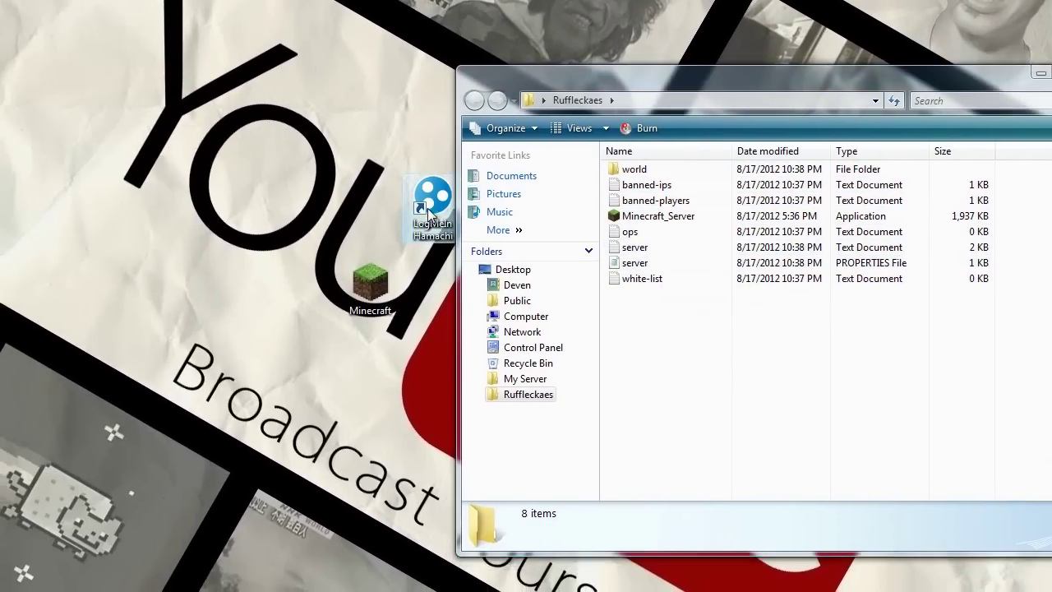
{"action": "double_click", "coordinate": [202, 203]}
{"action": "left_click_drag", "start_coordinate": [939, 97], "coordinate": [326, 122]}
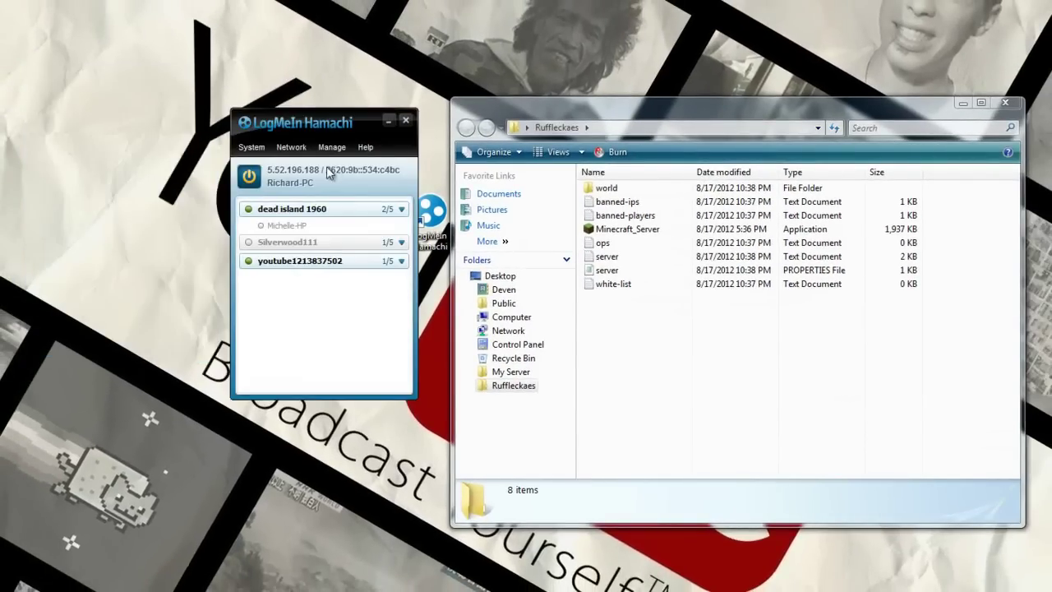
{"action": "left_click", "coordinate": [291, 148]}
{"action": "left_click", "coordinate": [327, 164]}
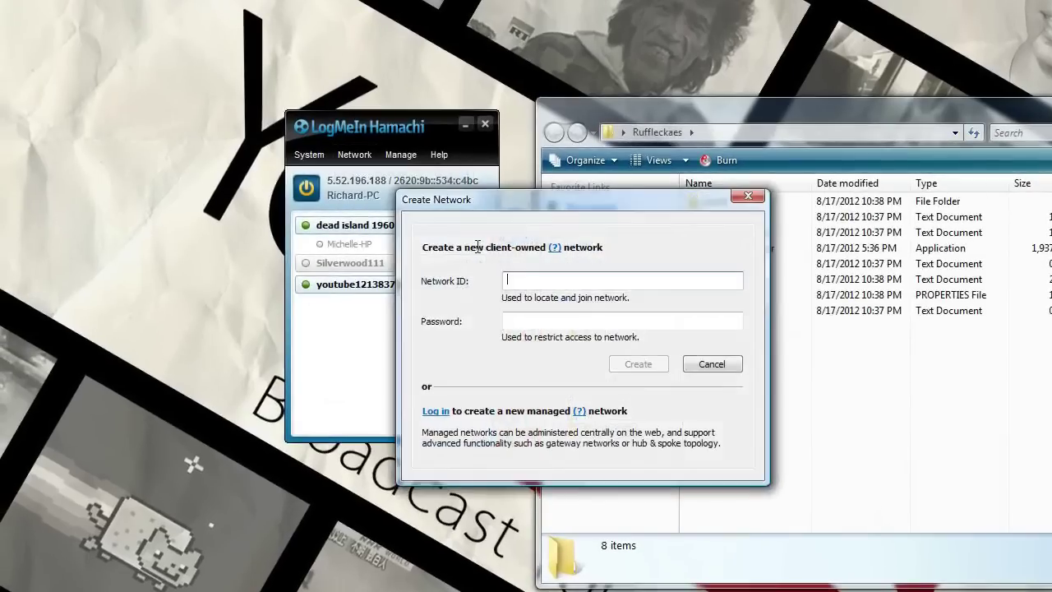
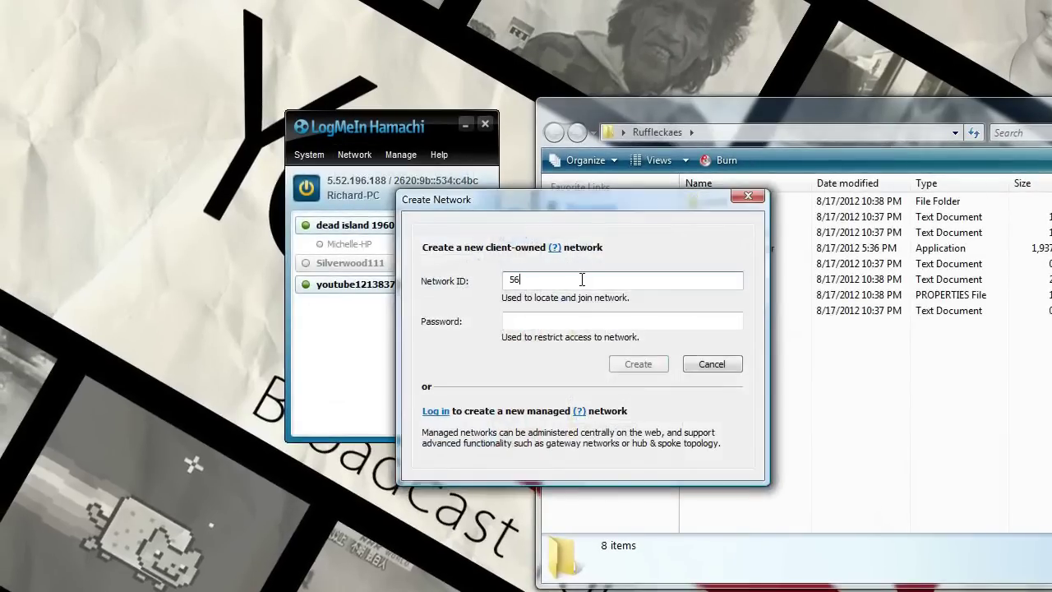
{"action": "left_click", "coordinate": [611, 322]}
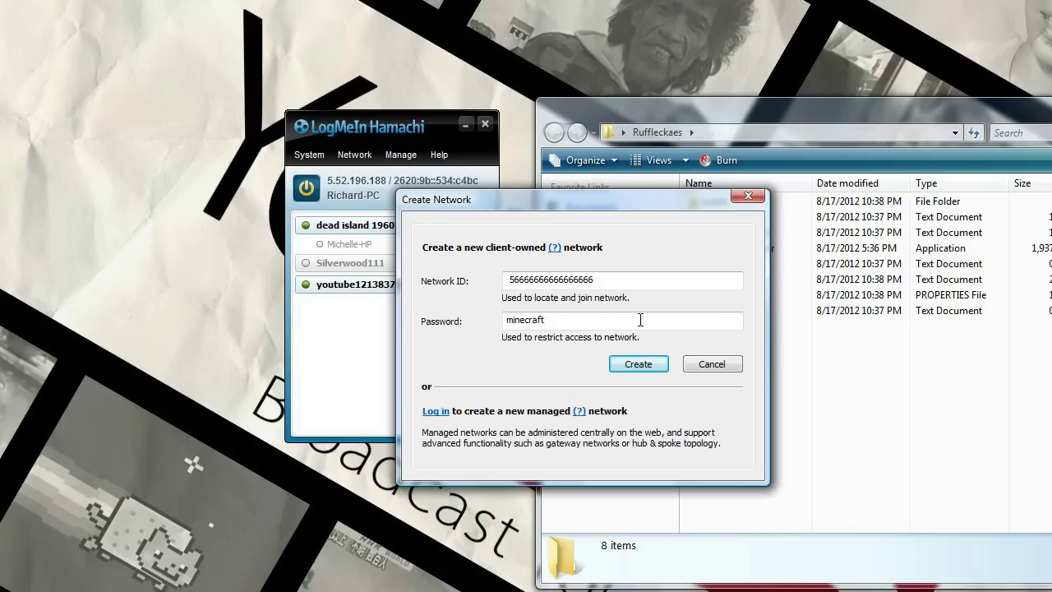
{"action": "left_click", "coordinate": [632, 365]}
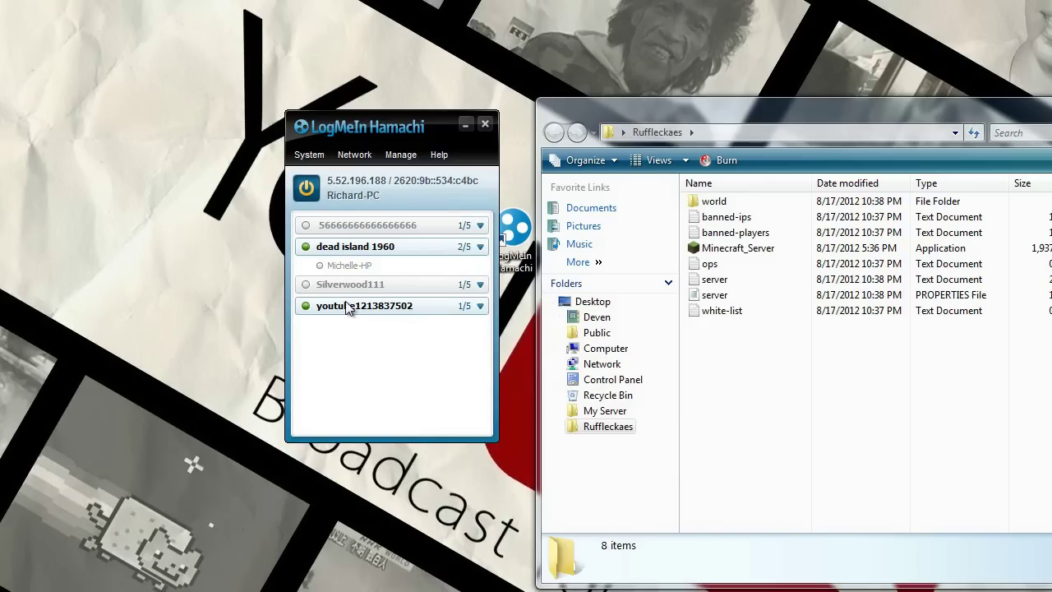
{"action": "mouse_move", "coordinate": [371, 215]}
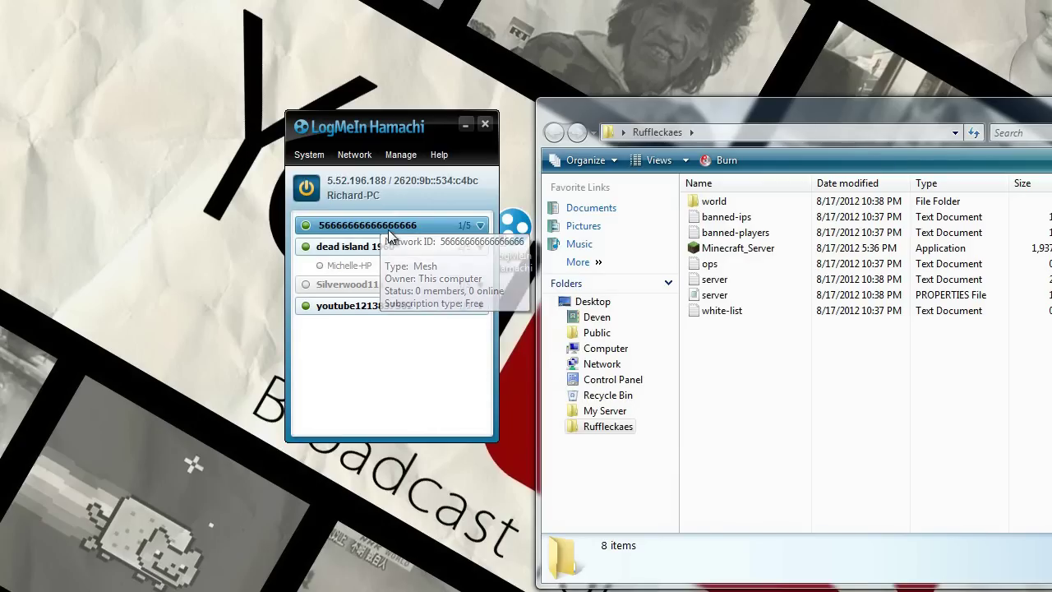
- Cancel the Join network form, then close Hamachi, reopening it once and closing it again
{"action": "left_click", "coordinate": [354, 154]}
{"action": "left_click", "coordinate": [370, 197]}
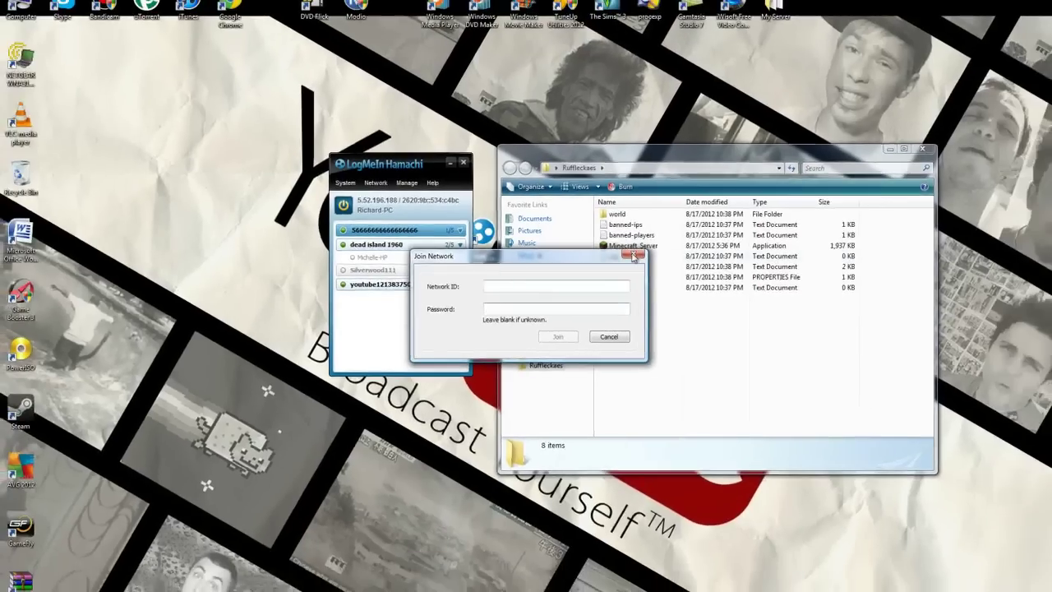
{"action": "key", "text": "Escape"}
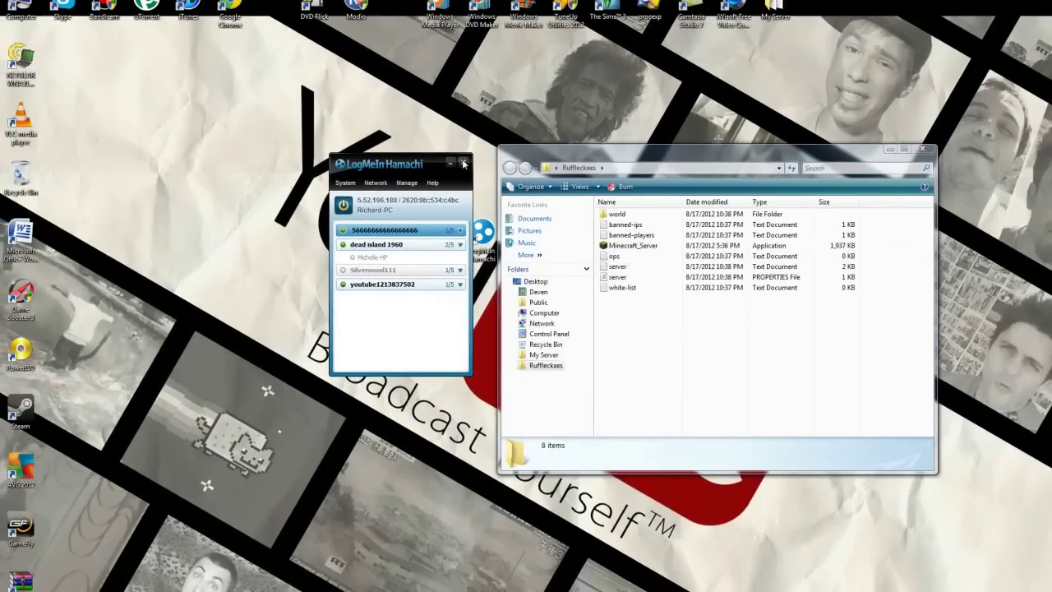
{"action": "left_click", "coordinate": [463, 164]}
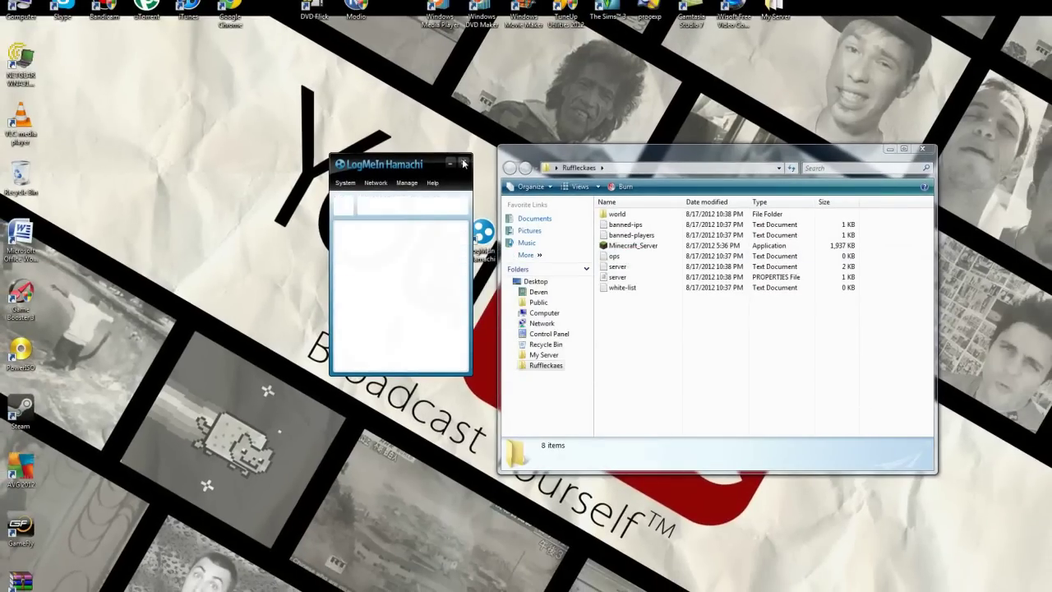
{"action": "double_click", "coordinate": [482, 236]}
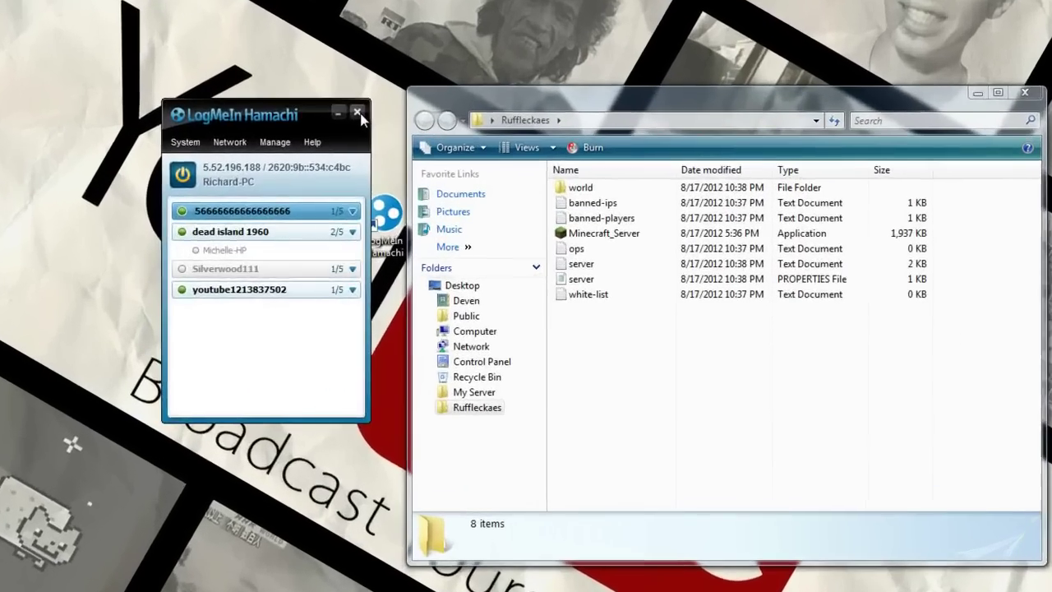
{"action": "left_click", "coordinate": [447, 155]}
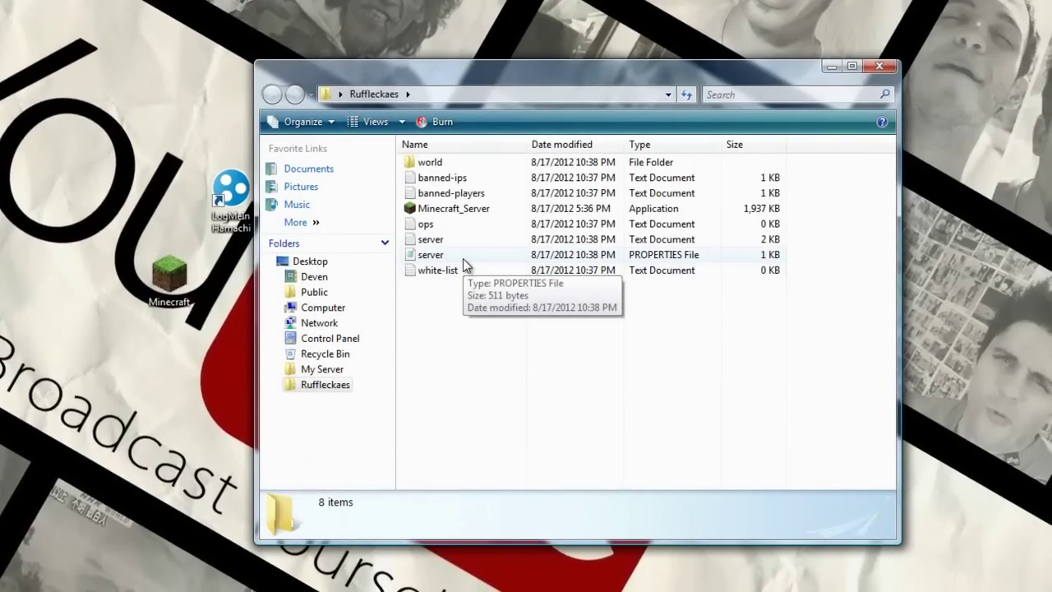
- Open server.properties in Notepad and move its window to the right
{"action": "double_click", "coordinate": [463, 258]}
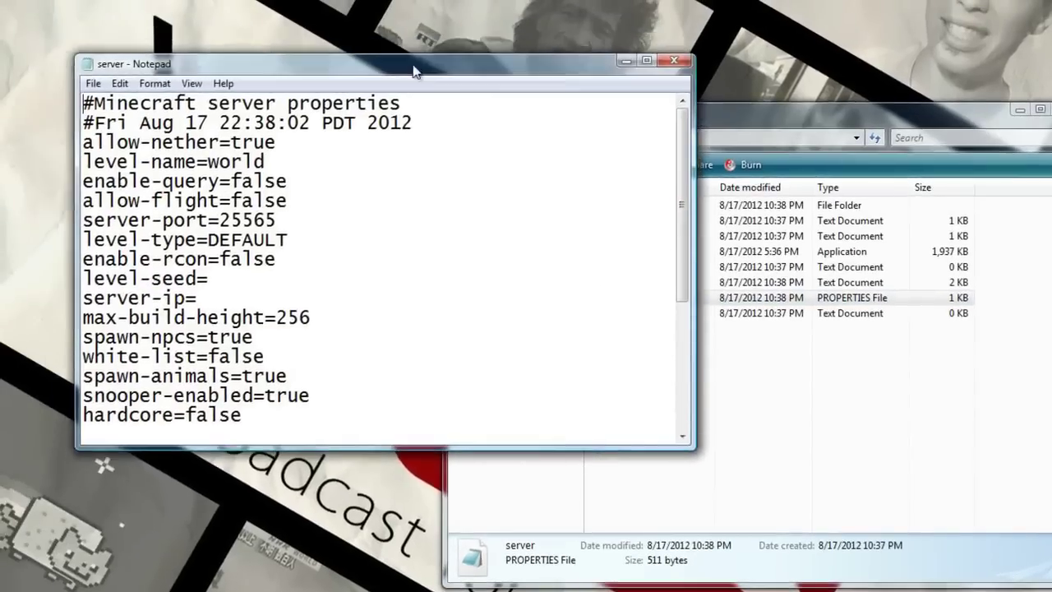
{"action": "left_click_drag", "start_coordinate": [416, 71], "coordinate": [772, 135]}
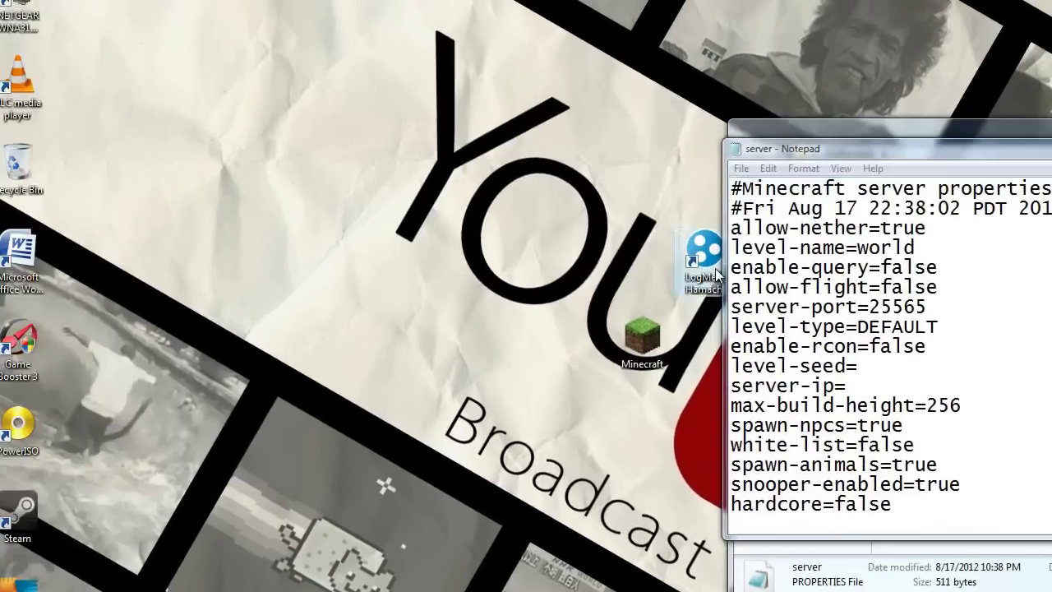
- Bring up Hamachi beside Notepad and enter 5.52.196.188 after server-ip=
{"action": "double_click", "coordinate": [715, 274]}
{"action": "left_click_drag", "start_coordinate": [534, 144], "coordinate": [478, 146]}
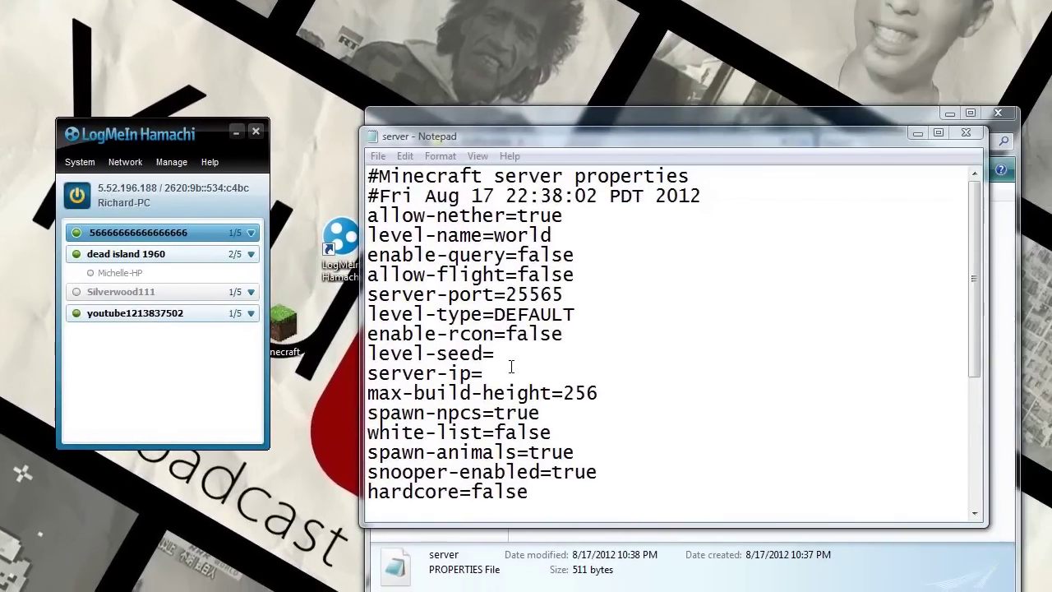
{"action": "left_click", "coordinate": [485, 375]}
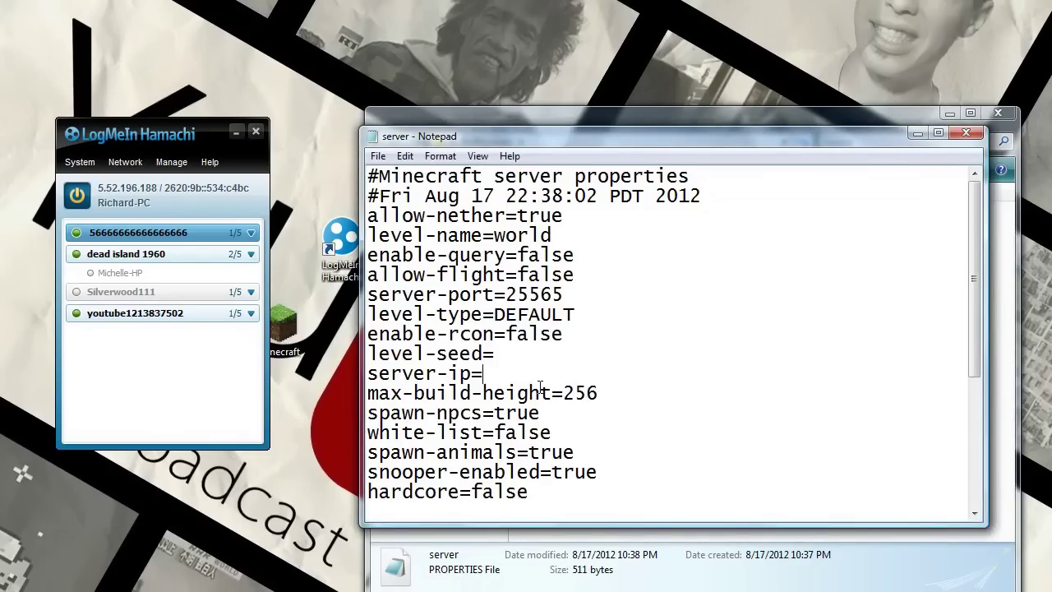
{"action": "type", "text": "5.52.196.188"}
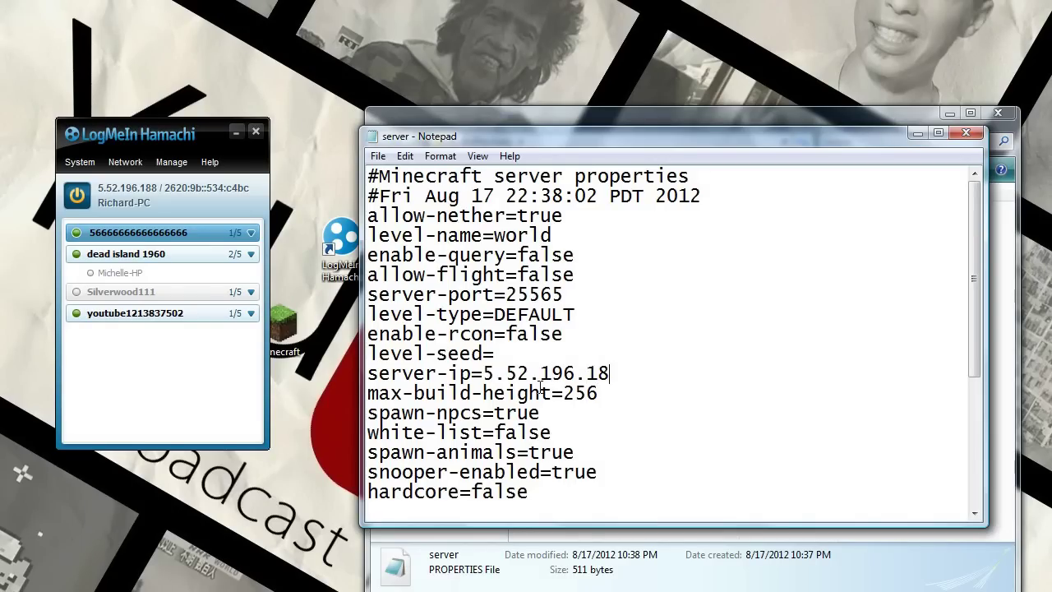
- Change max-build-height from 256 to 400 in server.properties
{"action": "left_click", "coordinate": [557, 236]}
{"action": "left_click_drag", "start_coordinate": [552, 236], "coordinate": [574, 239]}
{"action": "left_click_drag", "start_coordinate": [563, 216], "coordinate": [494, 216]}
{"action": "left_click", "coordinate": [625, 236]}
{"action": "left_click_drag", "start_coordinate": [580, 276], "coordinate": [526, 276]}
{"action": "left_click", "coordinate": [600, 277]}
{"action": "left_click_drag", "start_coordinate": [598, 393], "coordinate": [564, 393]}
{"action": "type", "text": "400"}
- Raise max-players to 2000, then save and close server.properties
{"action": "scroll", "coordinate": [591, 470], "scroll_direction": "down", "scroll_amount": 1}
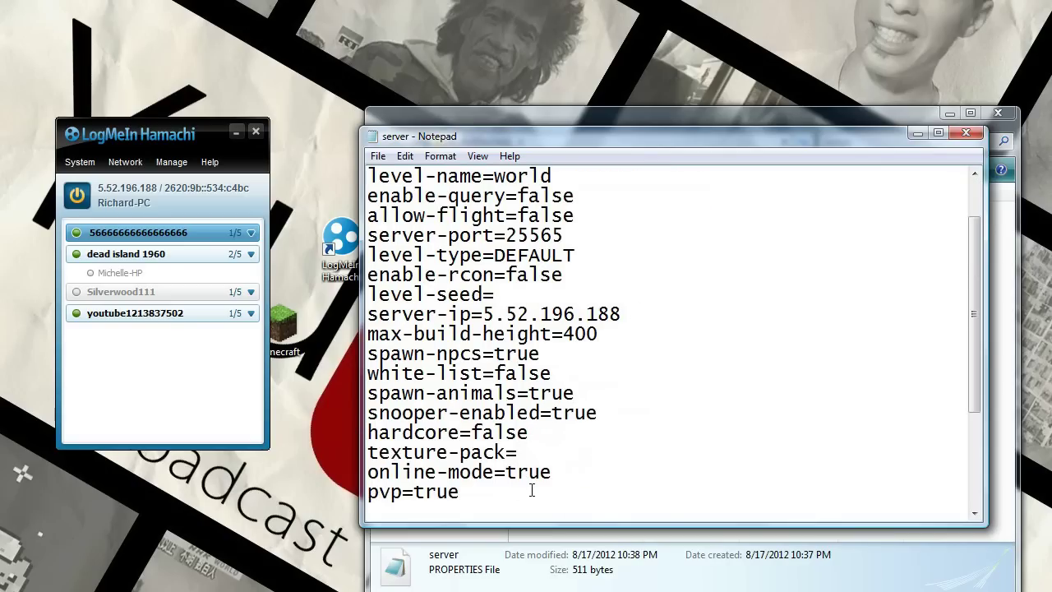
{"action": "scroll", "coordinate": [491, 491], "scroll_direction": "down", "scroll_amount": 3}
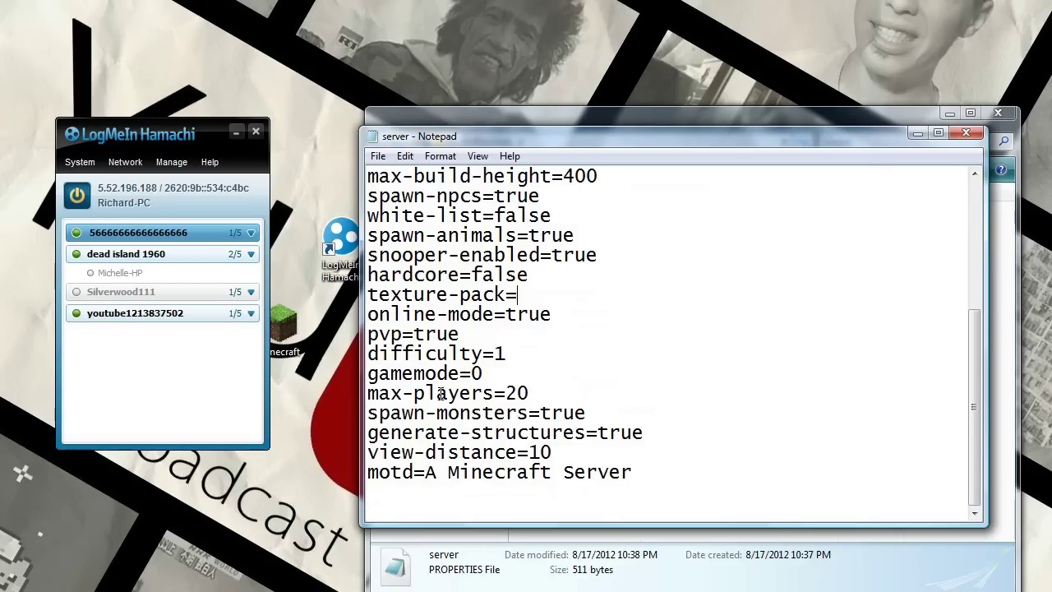
{"action": "left_click", "coordinate": [499, 370]}
{"action": "type", "text": "000"}
{"action": "left_click", "coordinate": [379, 157]}
{"action": "left_click", "coordinate": [398, 212]}
{"action": "left_click", "coordinate": [966, 133]}
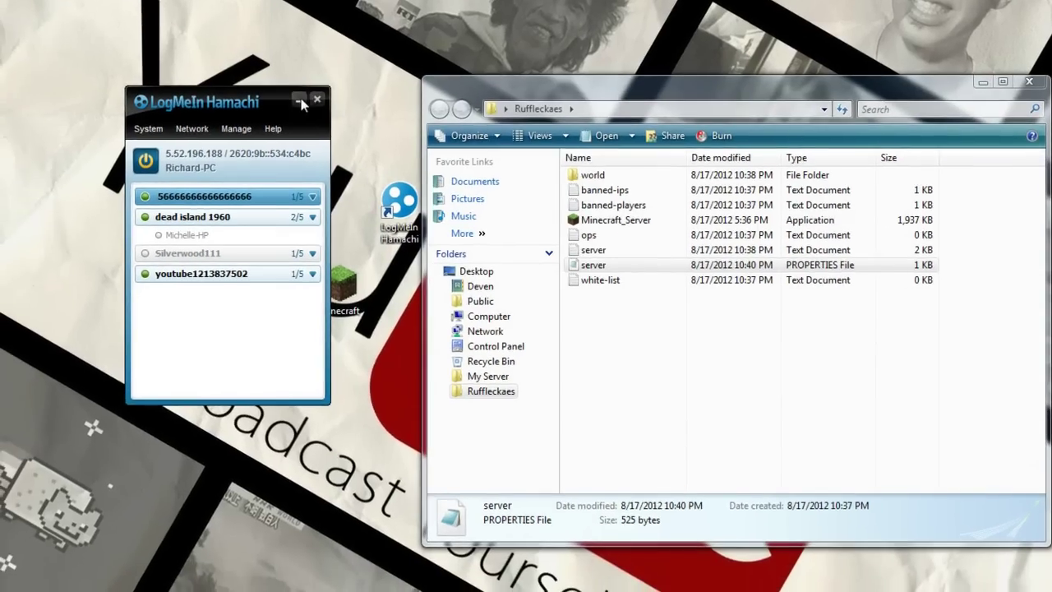
- Minimize Hamachi, run Minecraft_Server past the security warning, and close the Ruffleckaes window
{"action": "left_click", "coordinate": [301, 102]}
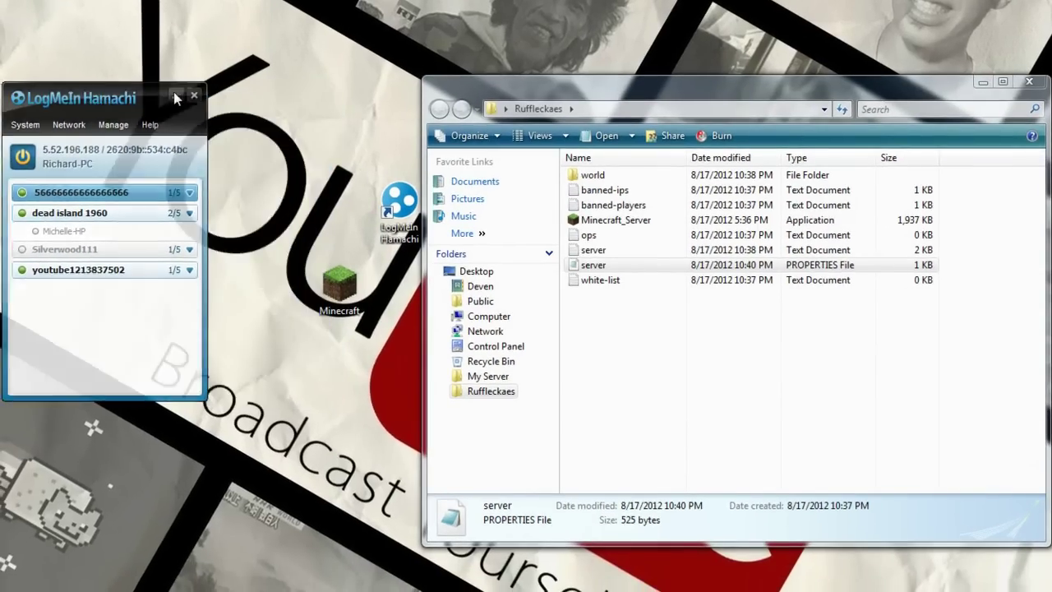
{"action": "double_click", "coordinate": [682, 221]}
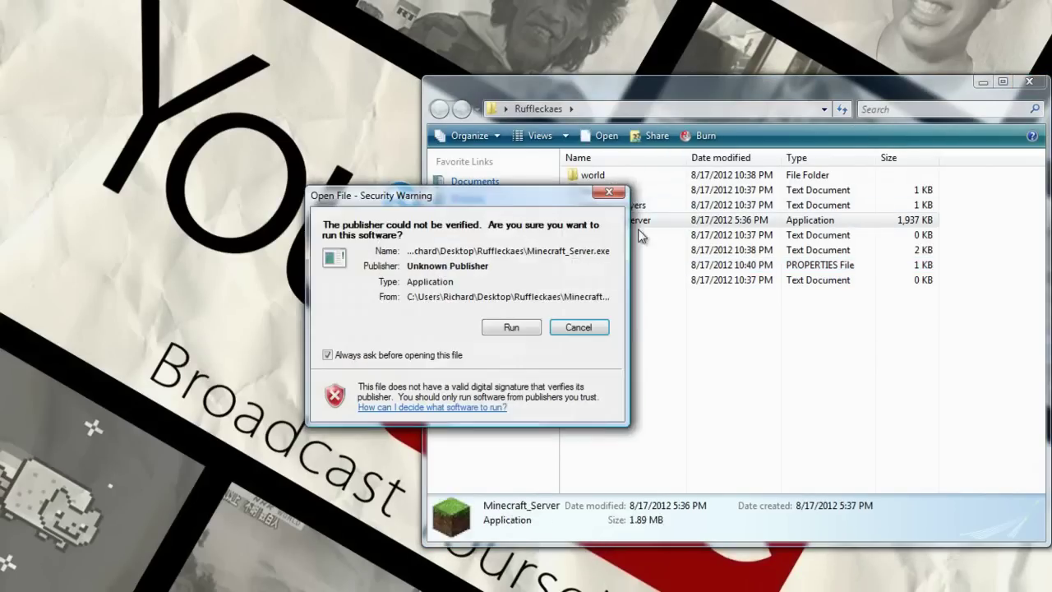
{"action": "left_click", "coordinate": [525, 328]}
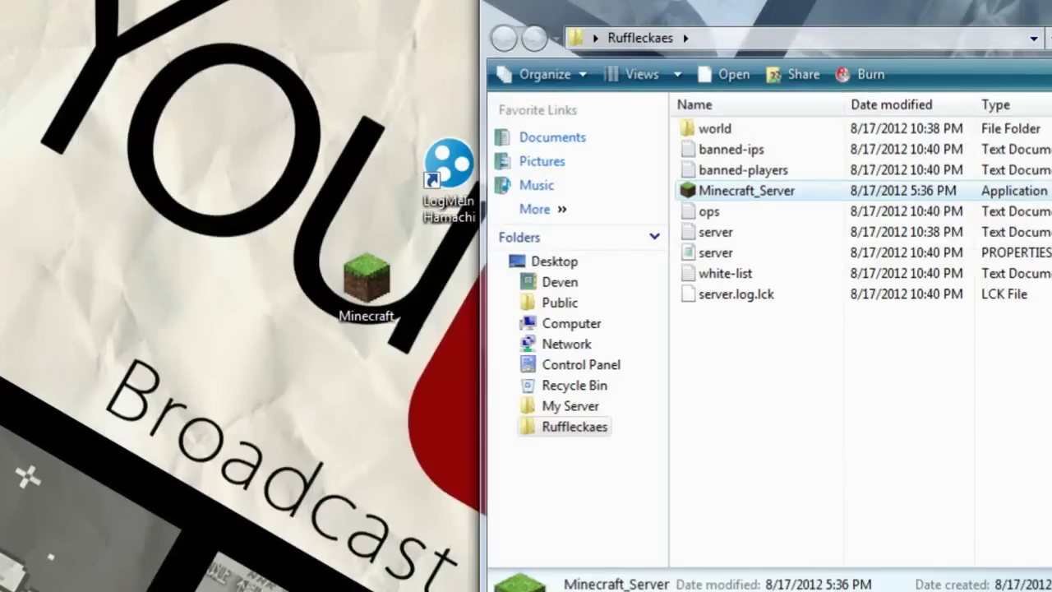
{"action": "key", "text": "alt+F4"}
- Launch Minecraft from the desktop and log in to the account
{"action": "double_click", "coordinate": [389, 298]}
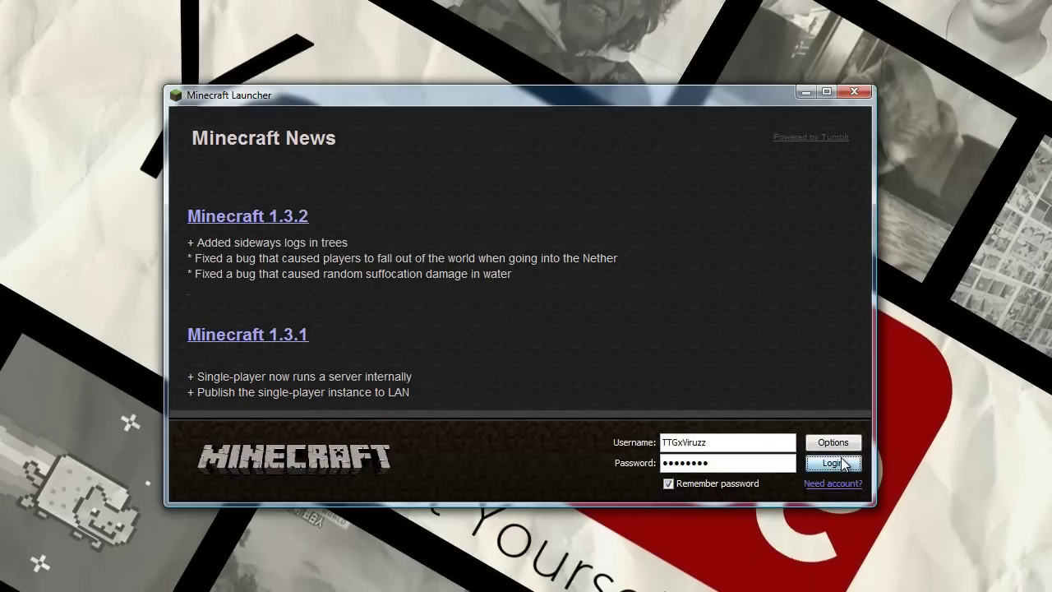
{"action": "left_click", "coordinate": [833, 462]}
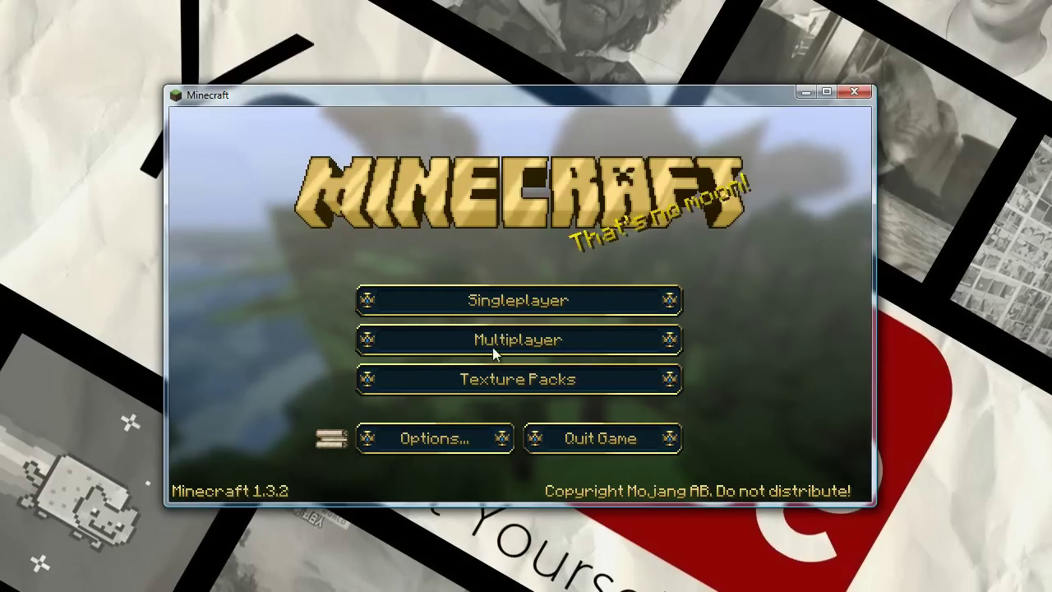
- In the multiplayer list, select Minecraft Server and preview the Direct Connect and Add Server forms, cancelling both
{"action": "left_click", "coordinate": [493, 347]}
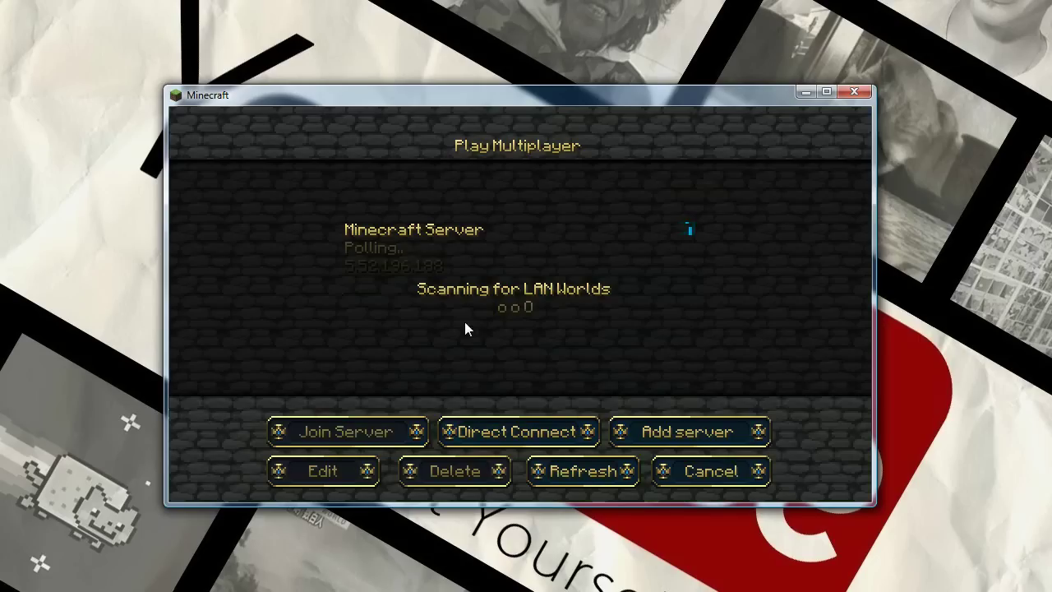
{"action": "left_click", "coordinate": [430, 256]}
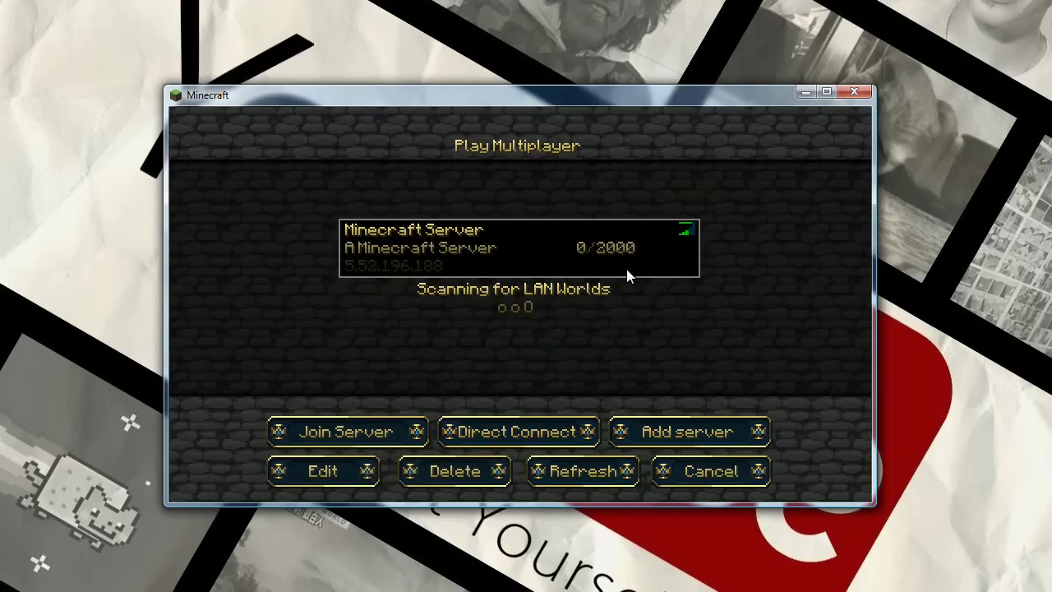
{"action": "left_click", "coordinate": [587, 433]}
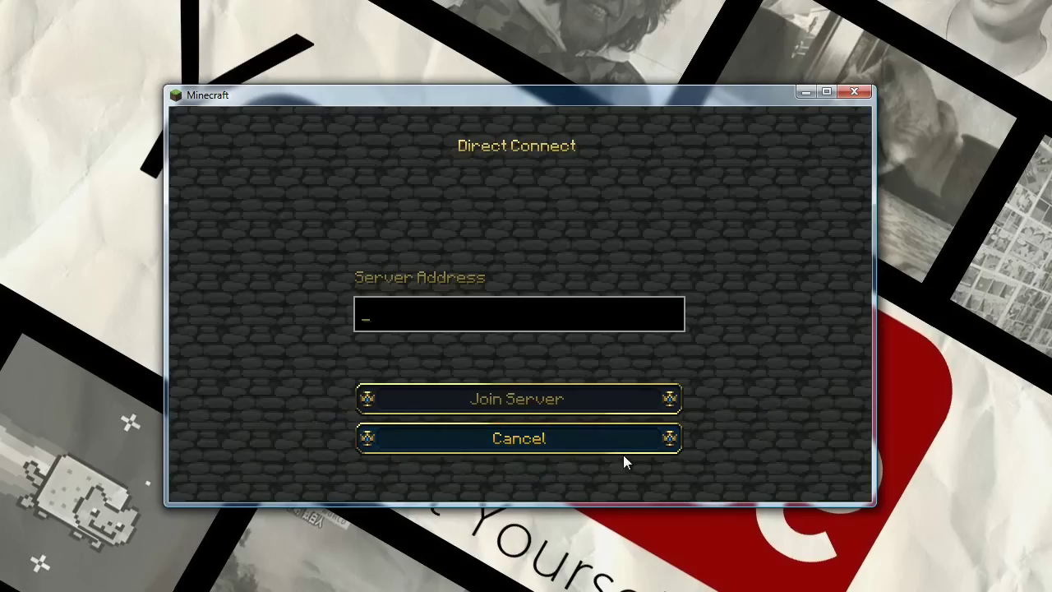
{"action": "left_click", "coordinate": [622, 451]}
{"action": "left_click", "coordinate": [657, 433]}
{"action": "left_click", "coordinate": [629, 449]}
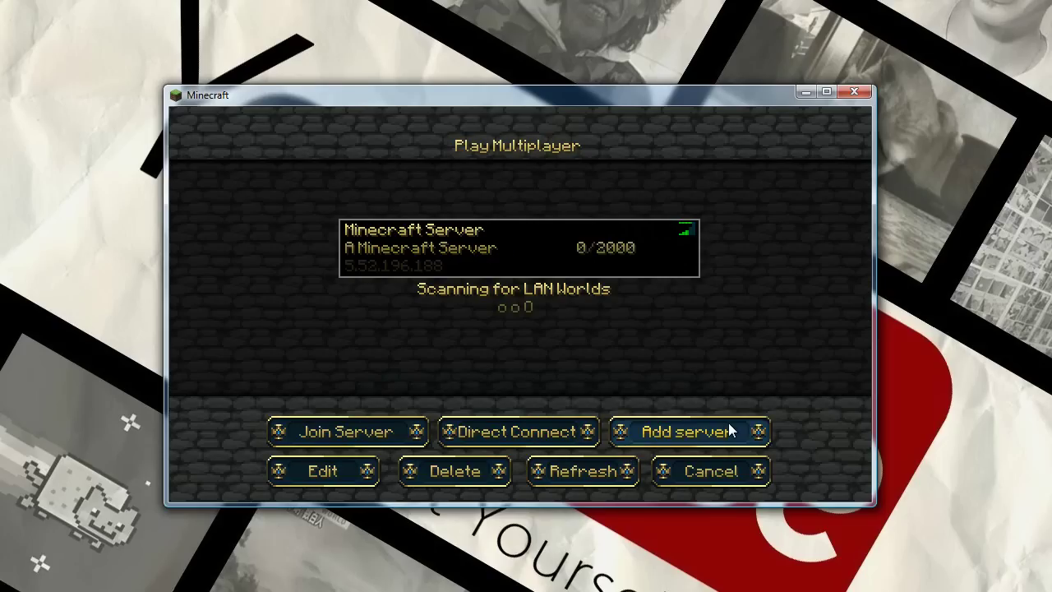
- Back out of Add Server and Direct Connect again, then join the Minecraft Server at 5.52.196.188
{"action": "left_click", "coordinate": [730, 430]}
{"action": "left_click", "coordinate": [466, 307]}
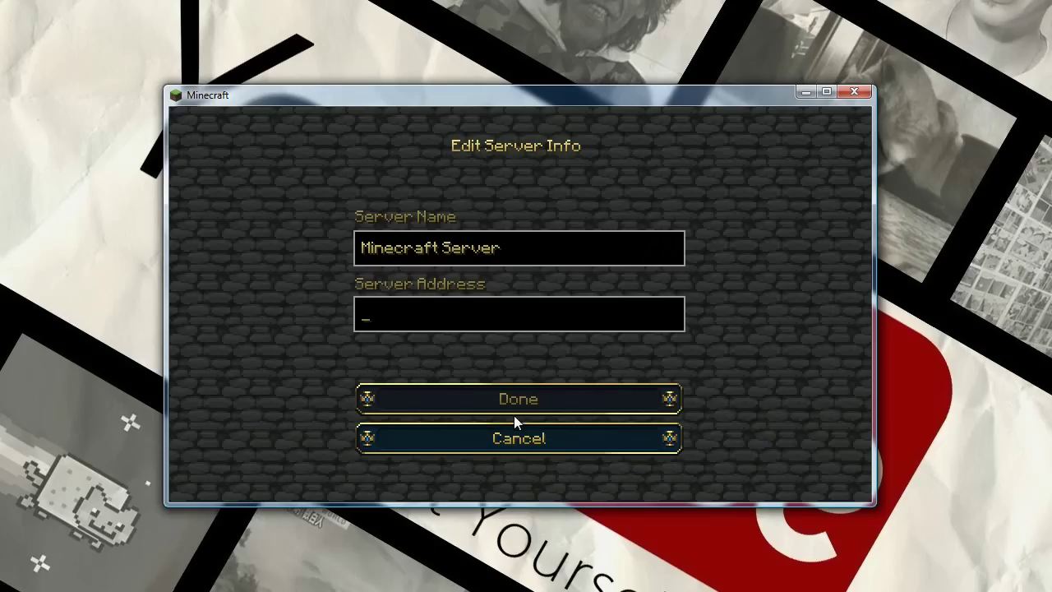
{"action": "left_click", "coordinate": [511, 437]}
{"action": "left_click", "coordinate": [513, 433]}
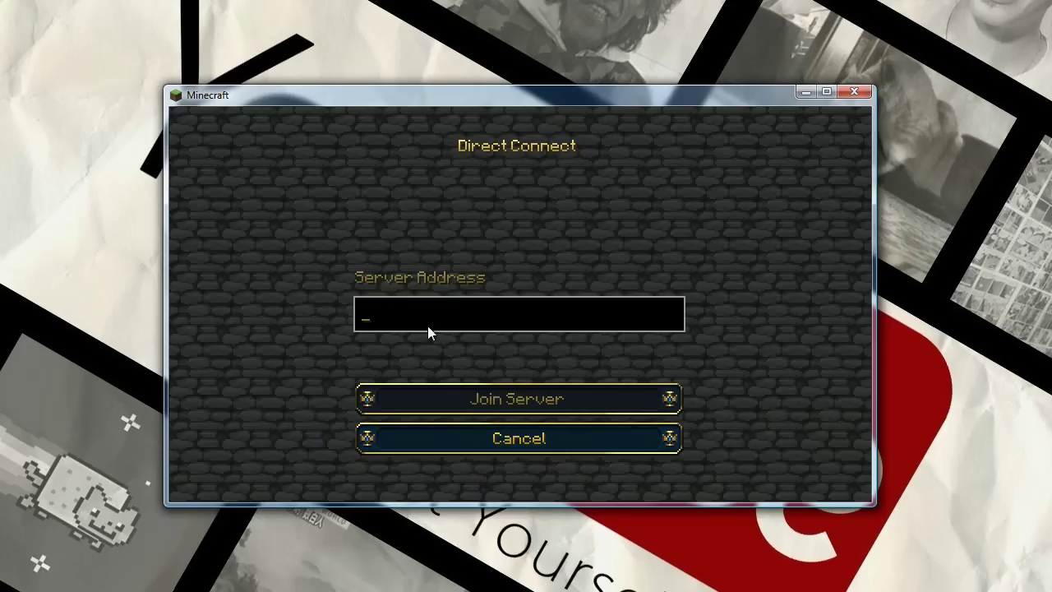
{"action": "left_click", "coordinate": [475, 433]}
{"action": "left_click", "coordinate": [350, 433]}
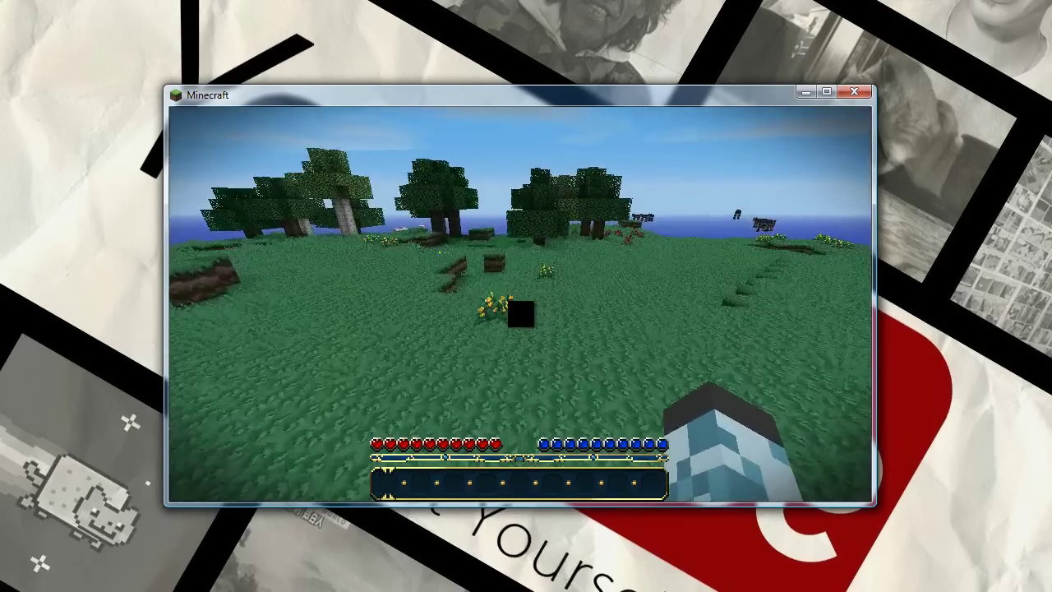
- Walk forward through the forest, break a grass block, then disconnect from the server to the title screen
{"action": "key", "text": "w"}
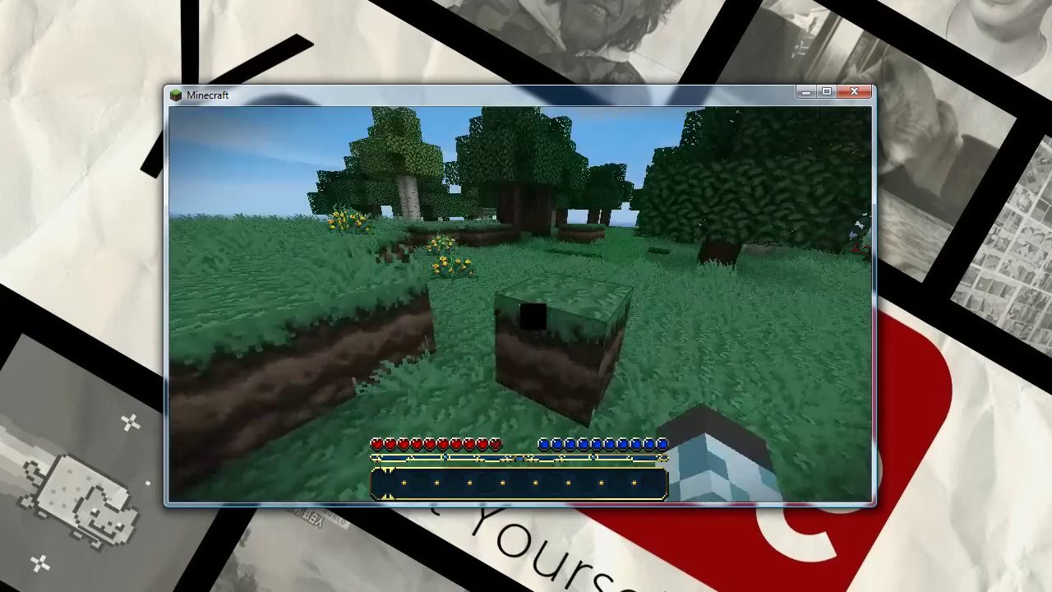
{"action": "key", "text": "w"}
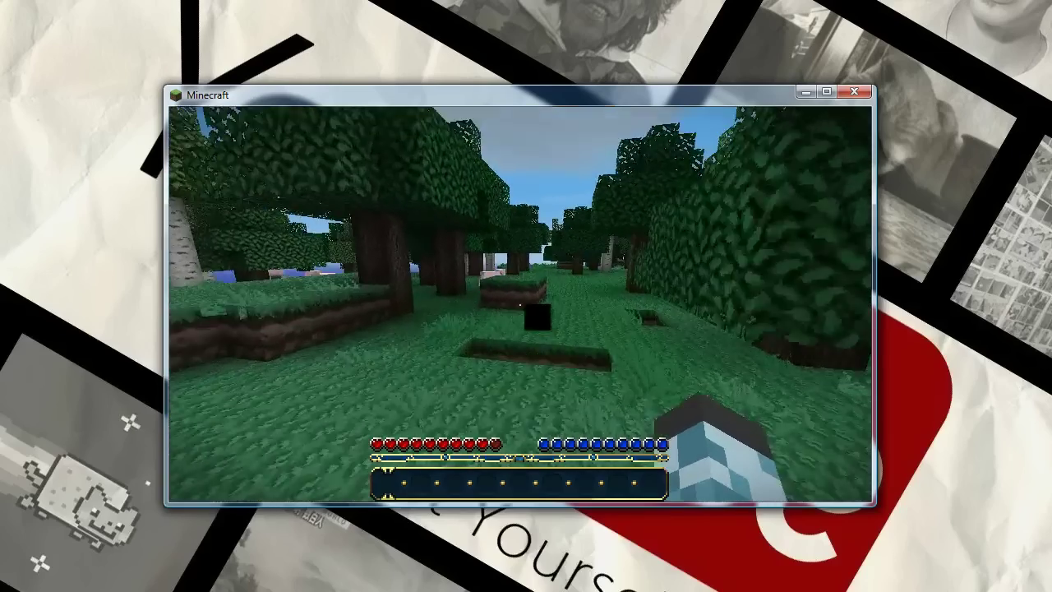
{"action": "key", "text": "w"}
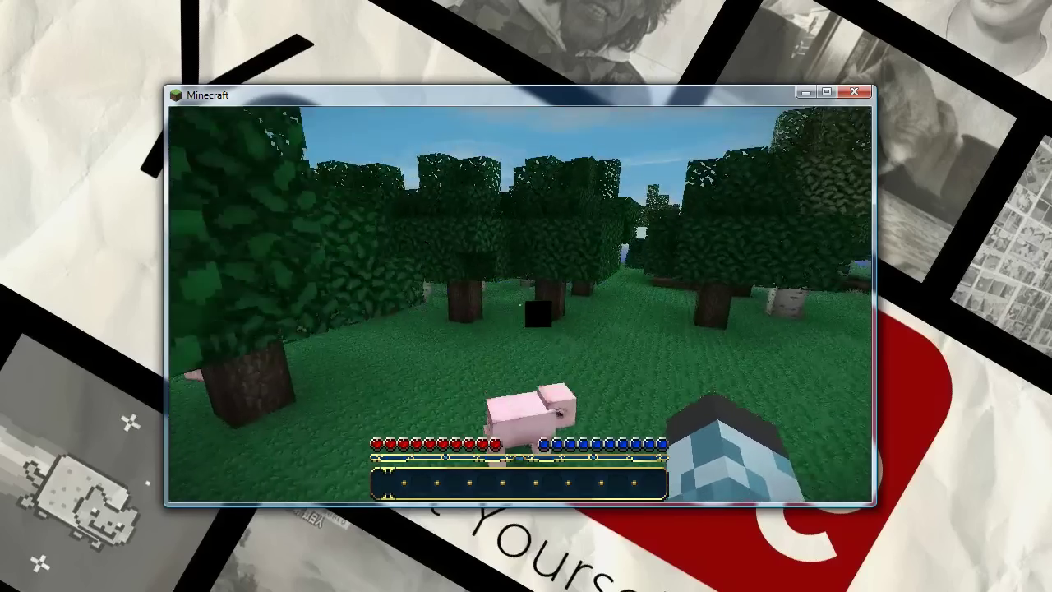
{"action": "left_click_drag", "start_coordinate": [520, 303], "coordinate": [520, 303]}
{"action": "key", "text": "Escape"}
{"action": "left_click", "coordinate": [516, 381]}
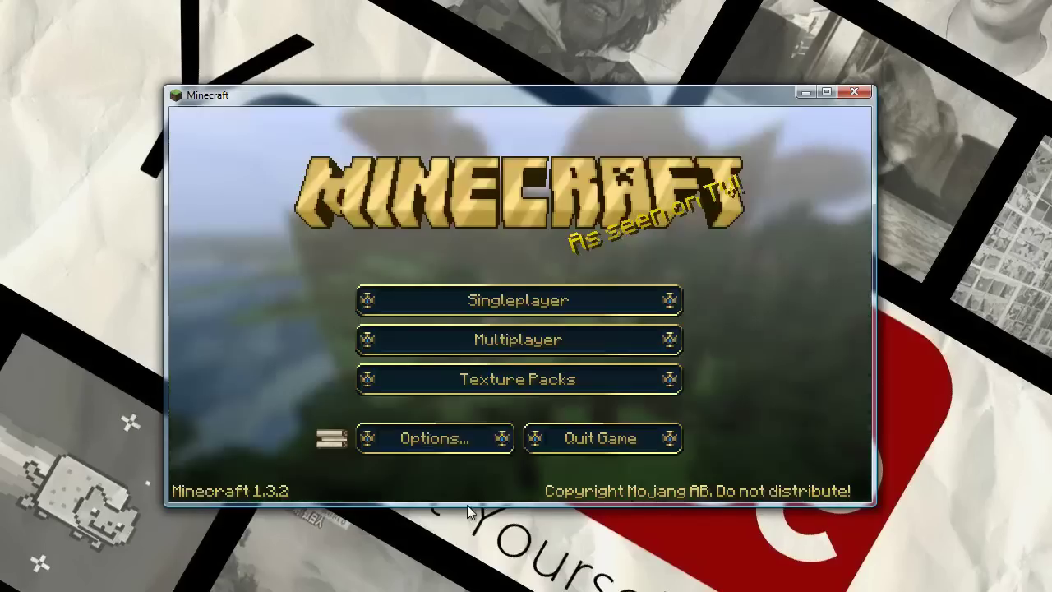